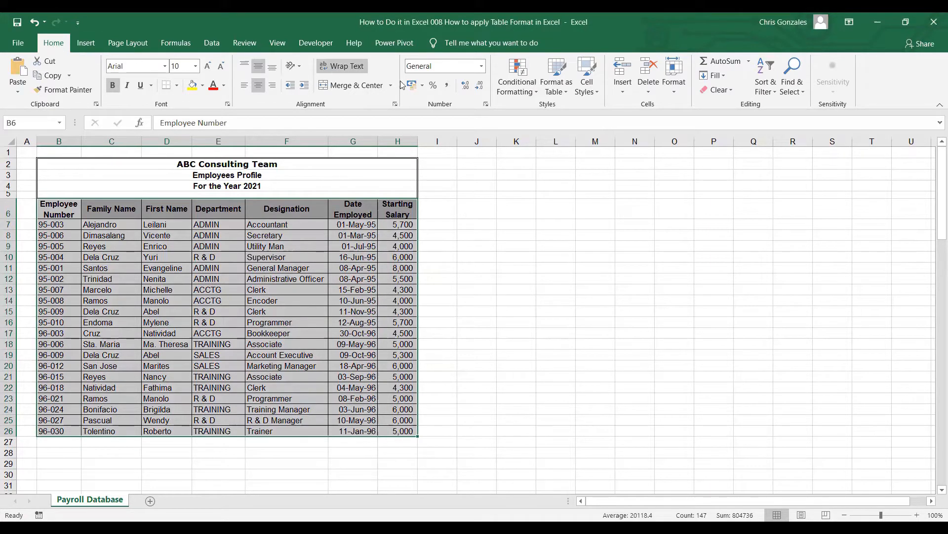
Step: Format the employee range B6:H26 as a table with headers, using the first black-and-gray banded Light style
left_click(556, 95)
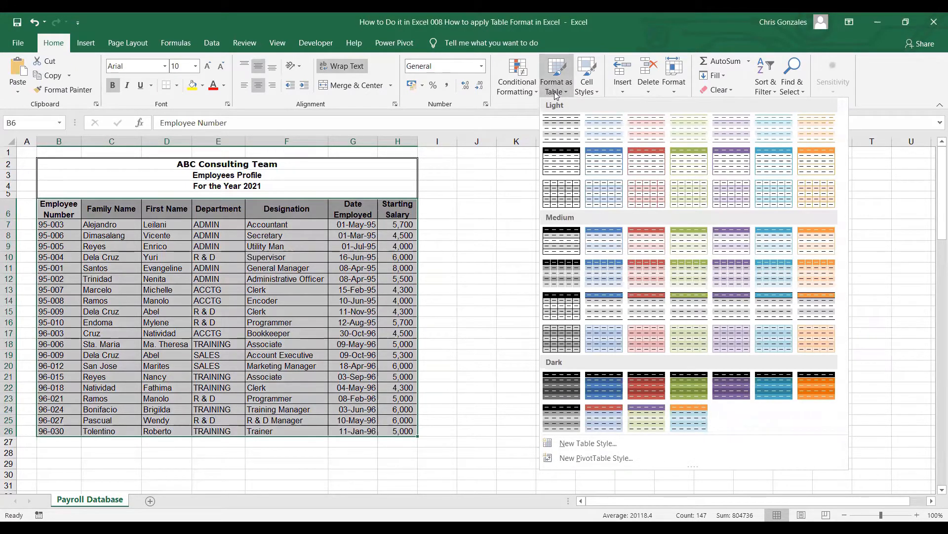
left_click(563, 127)
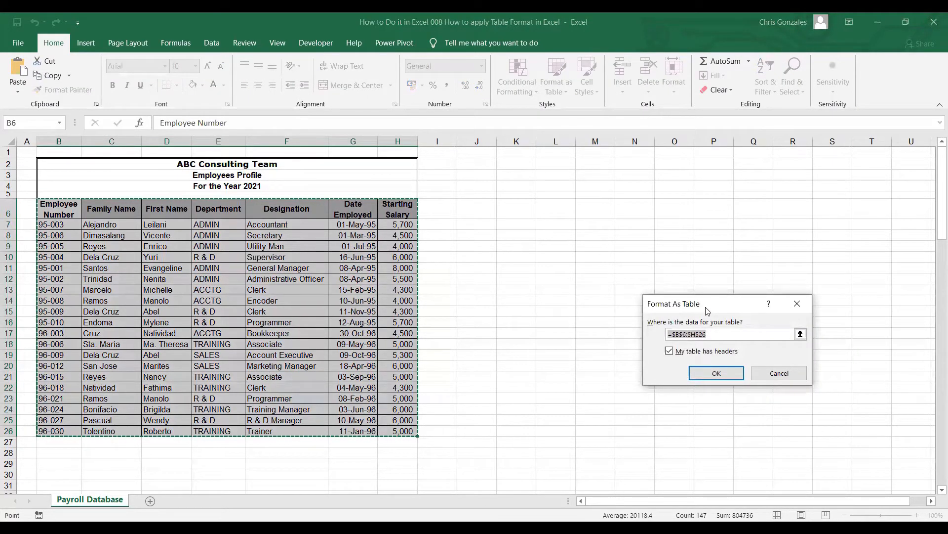
left_click_drag(708, 310, 537, 254)
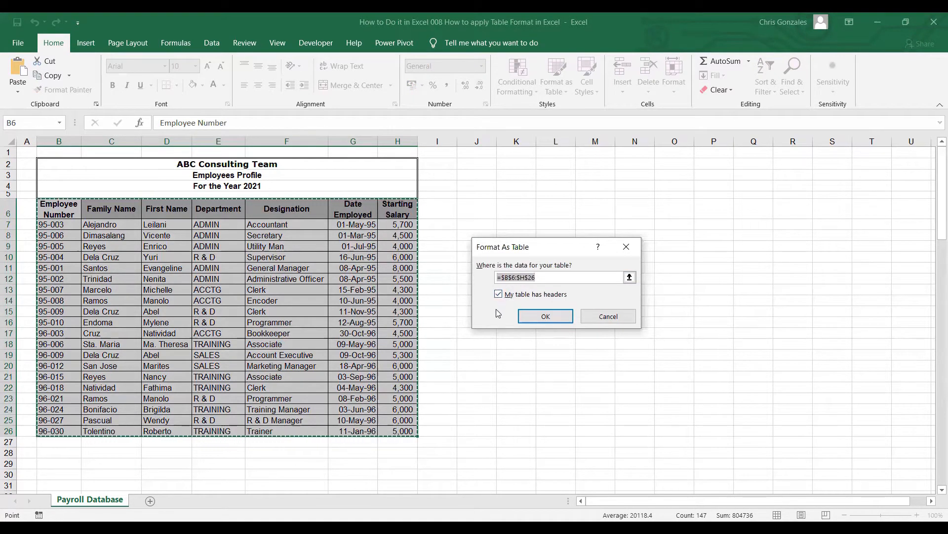
left_click(537, 318)
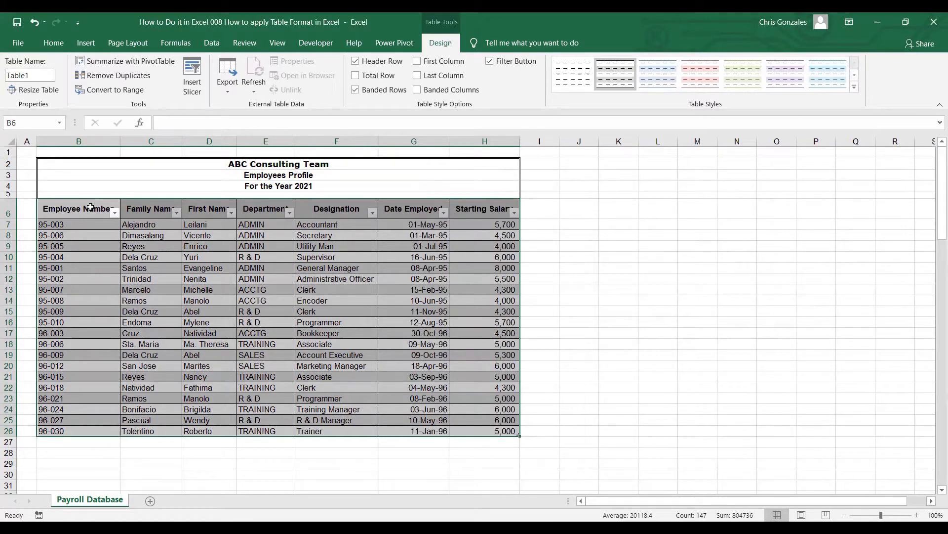
Step: Change the employee table's style to the black one in the first row of the Medium group
left_click(90, 207)
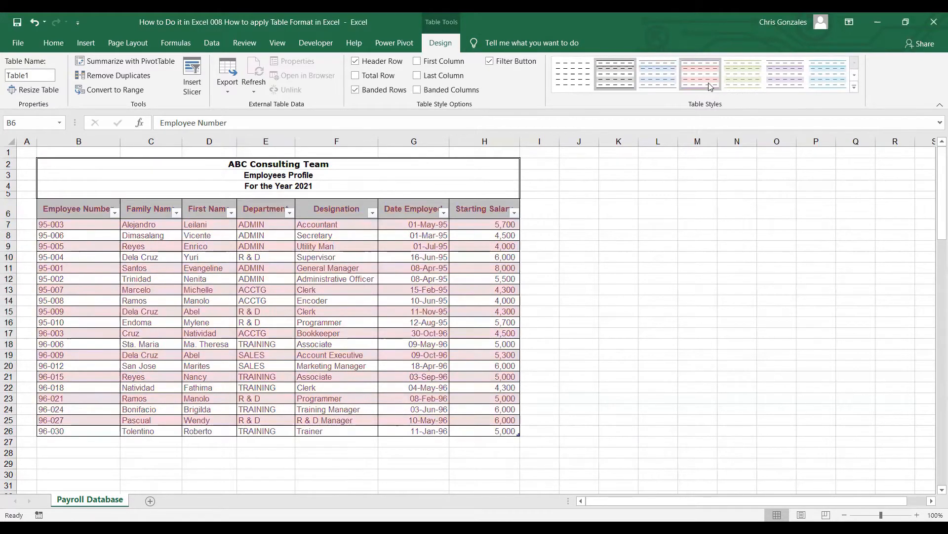
left_click(856, 87)
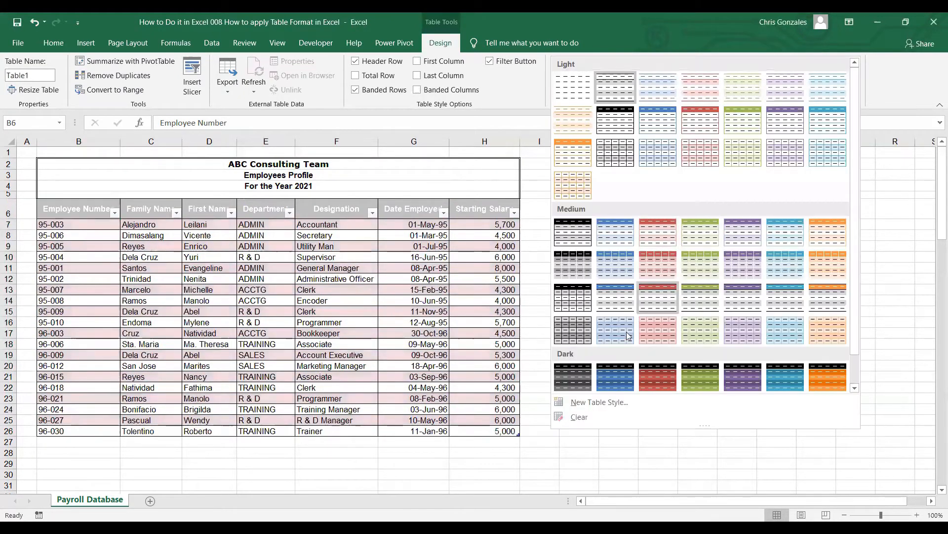
left_click(578, 236)
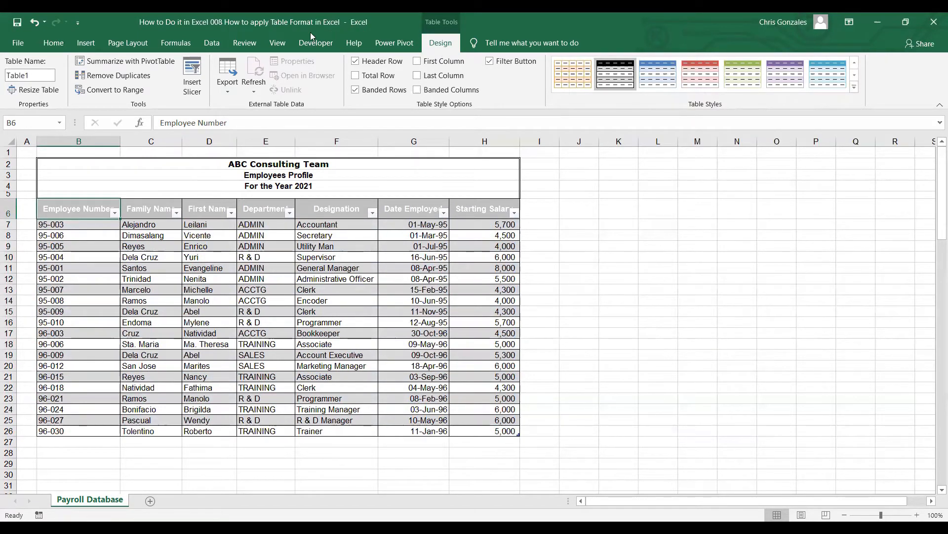
Step: Try out the Banded Rows, First Column, Banded Columns and Total Row options on the table, reverting each one
left_click(357, 91)
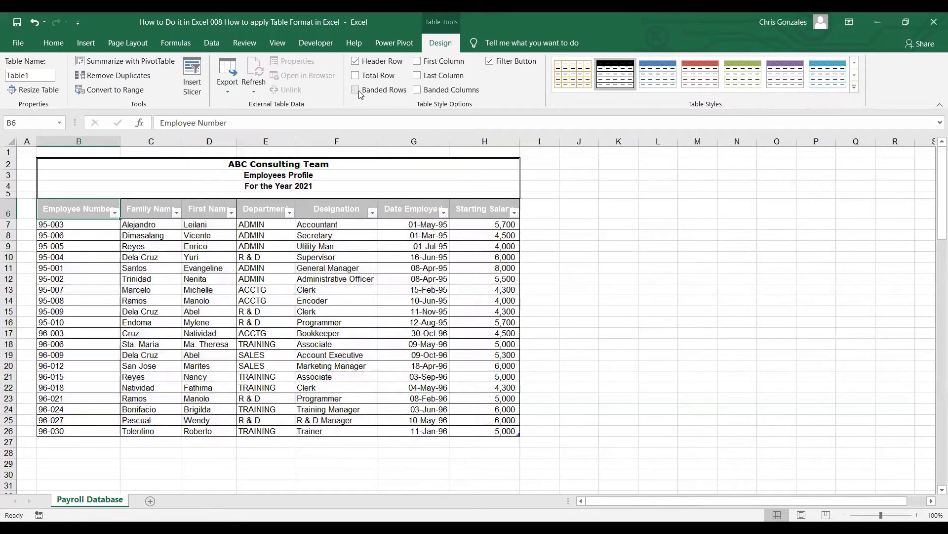
left_click(358, 92)
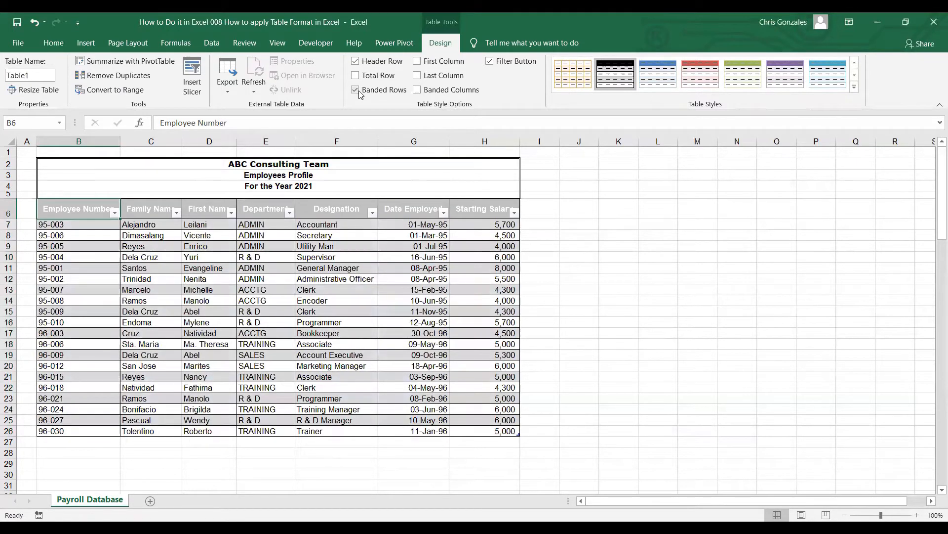
left_click(421, 64)
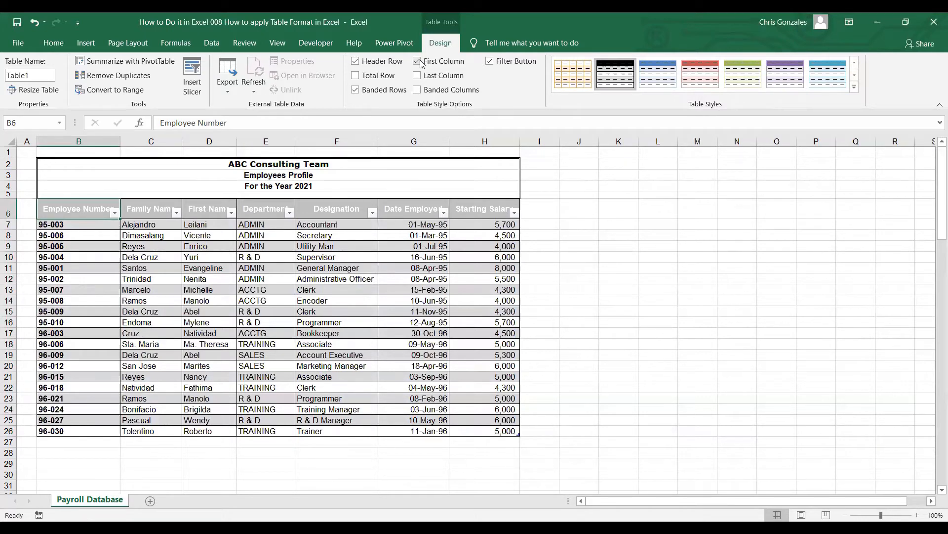
left_click(421, 64)
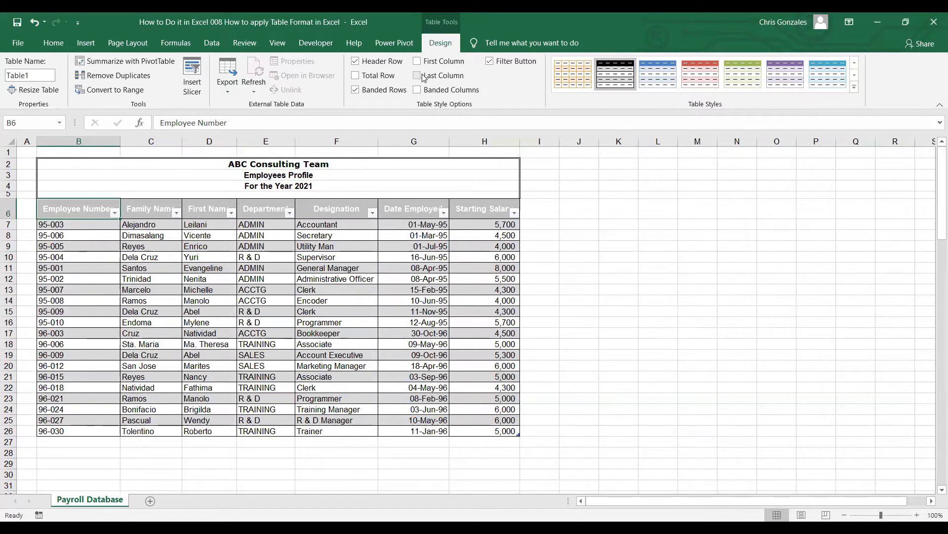
left_click(423, 93)
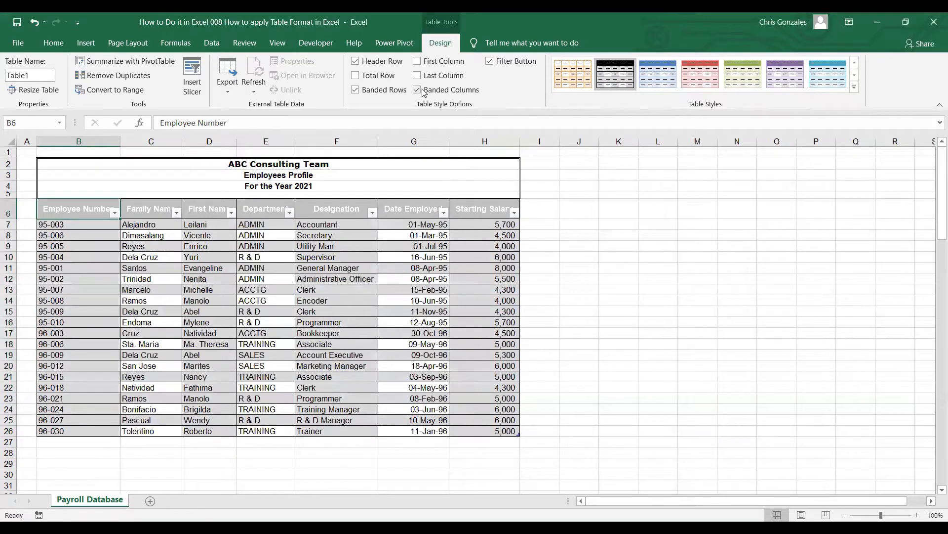
left_click(424, 92)
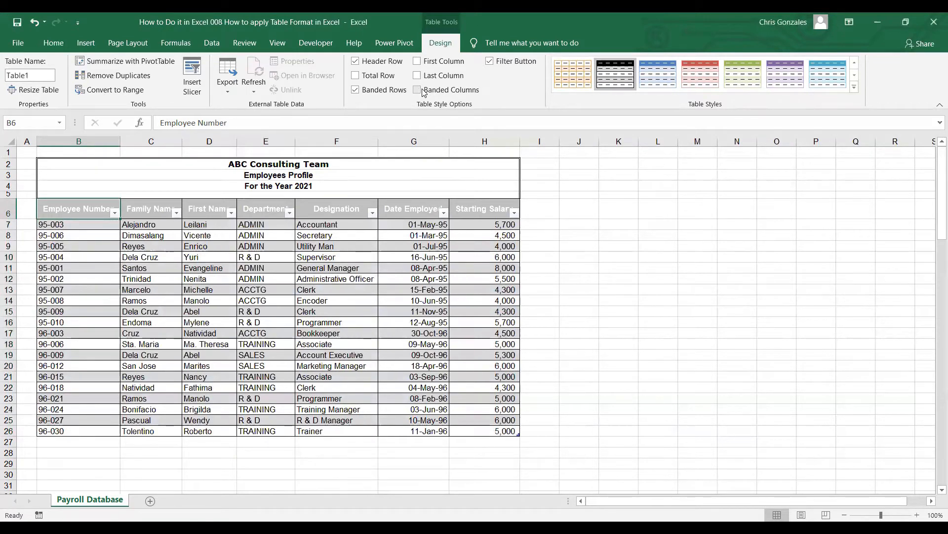
left_click(364, 78)
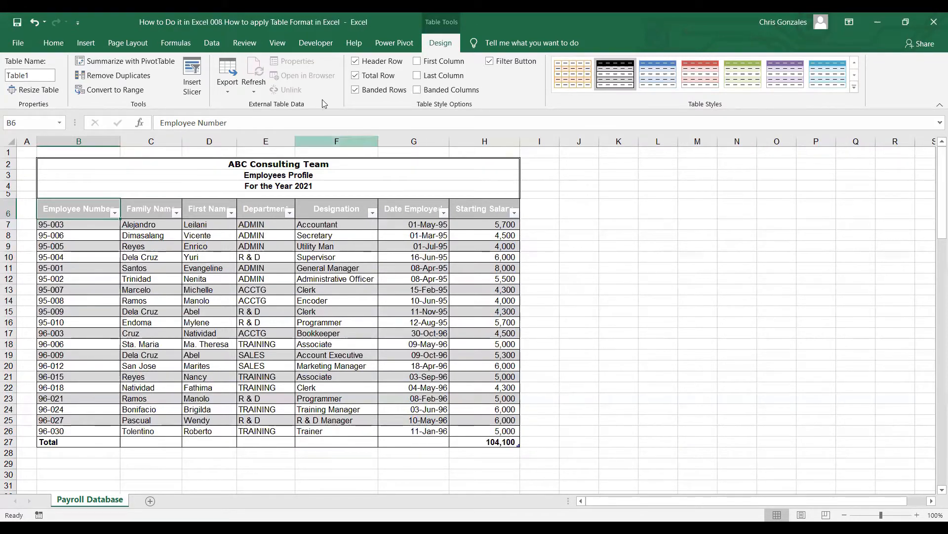
left_click(354, 75)
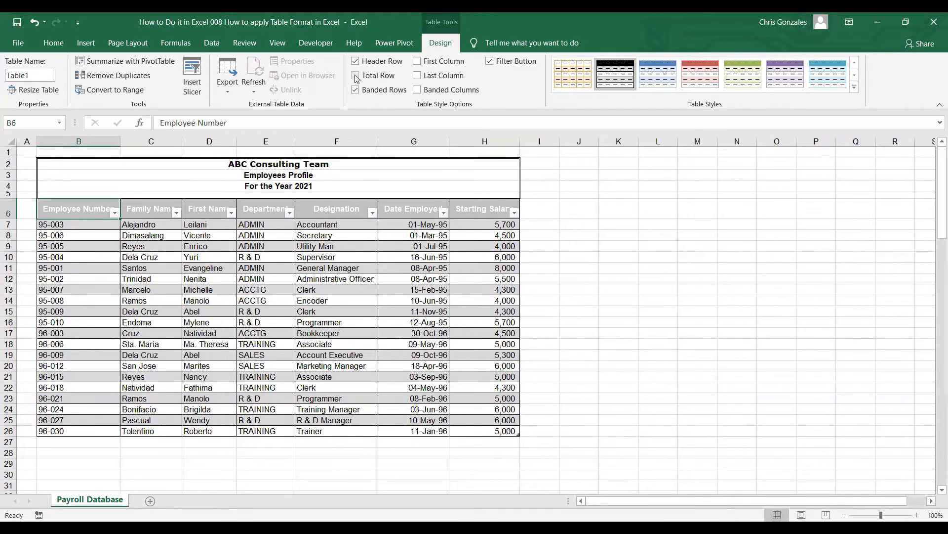
Step: Insert a slicer for the Department field and place it in the empty area beside the table
left_click(187, 91)
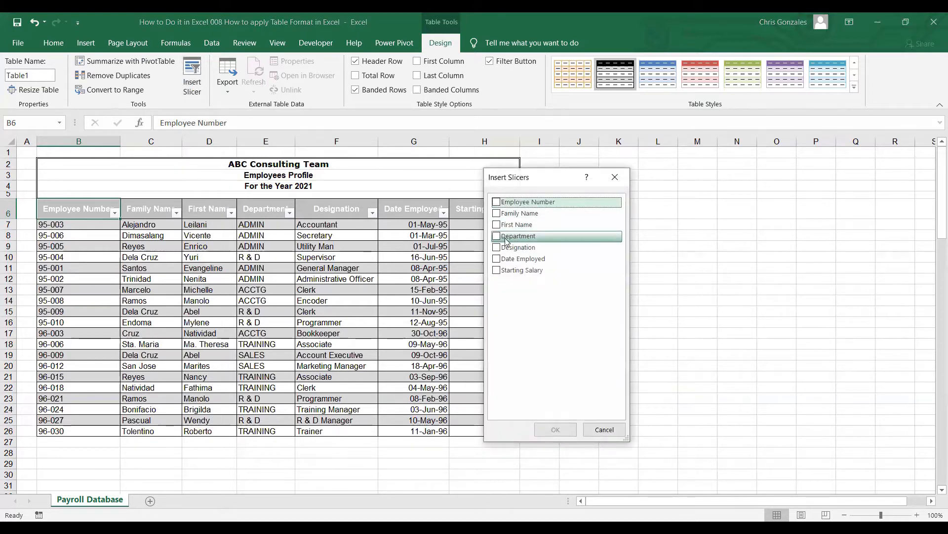
left_click(496, 237)
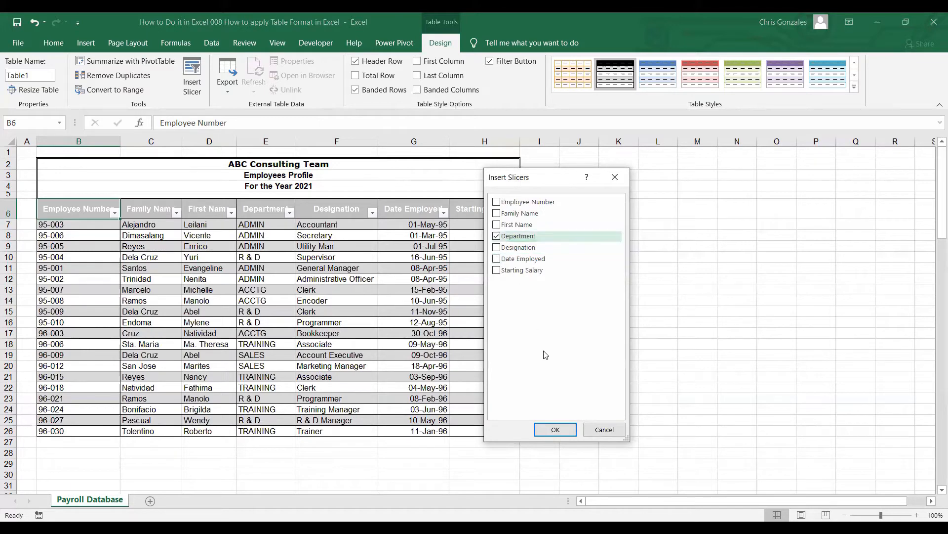
left_click(556, 429)
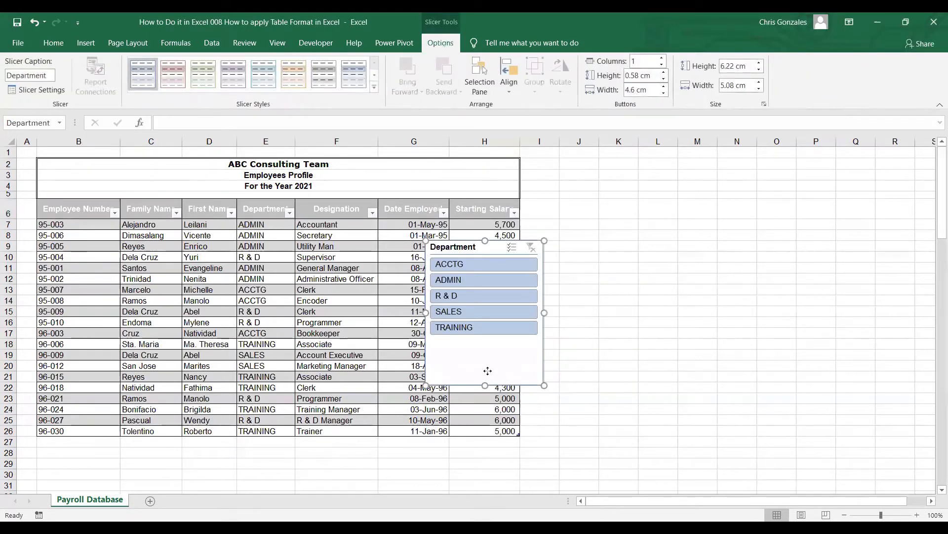
left_click_drag(488, 371, 601, 313)
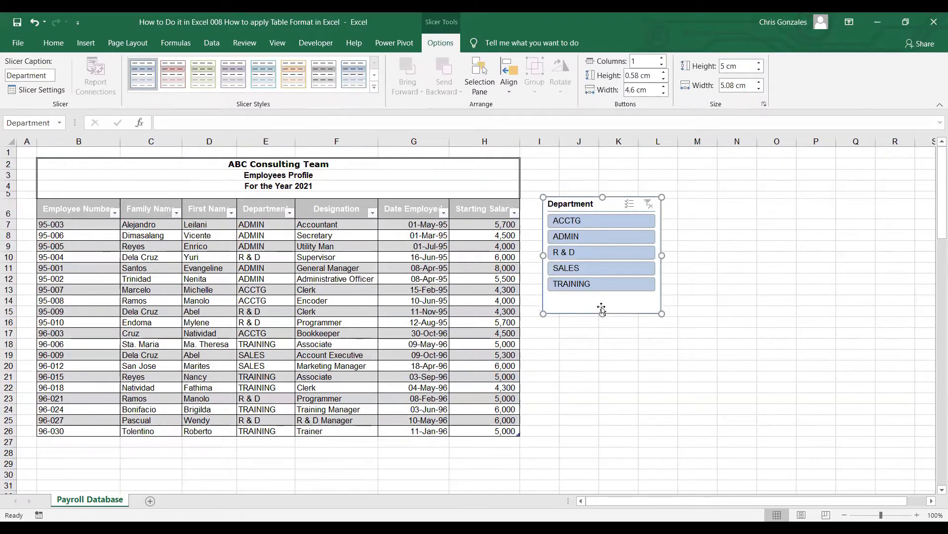
Step: Filter the table to the ACCTG department with the slicer, and clear the filter
left_click(576, 223)
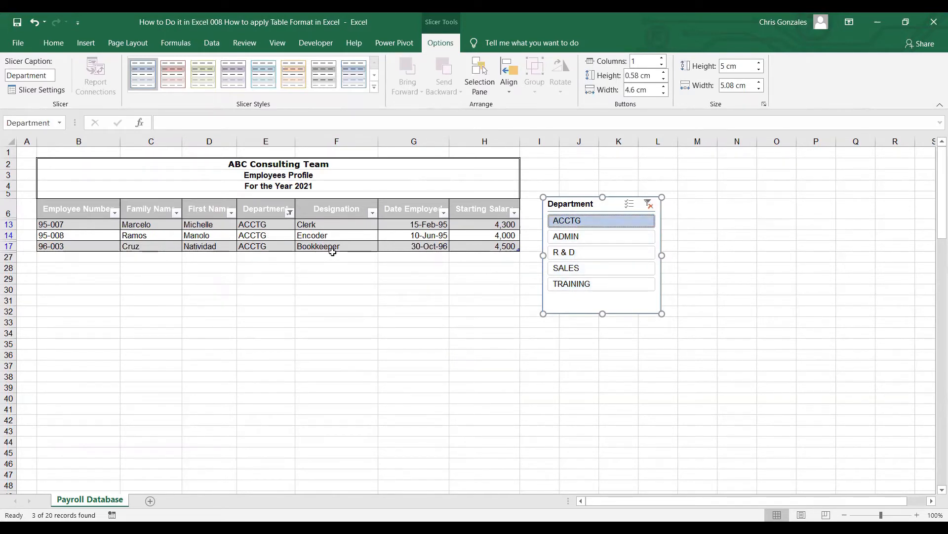
left_click(648, 205)
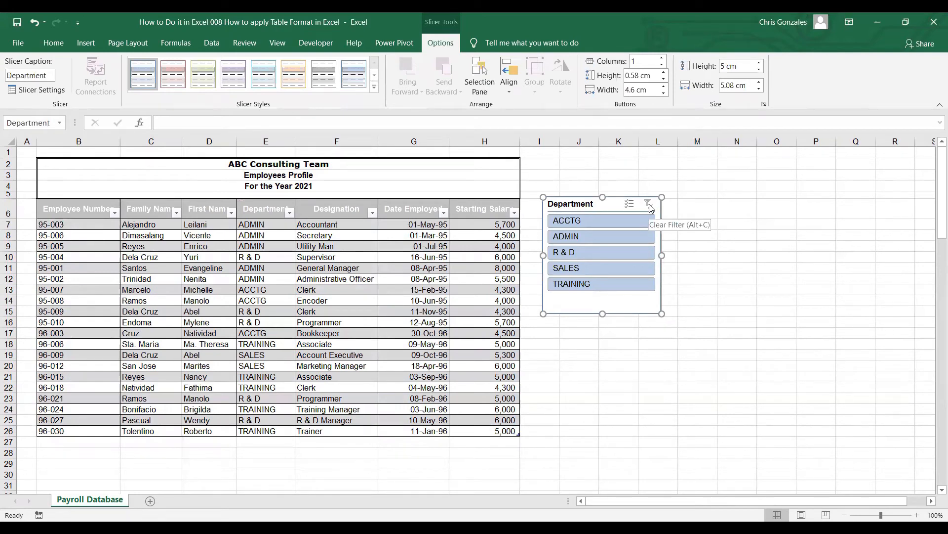
Step: Filter the table to ACCTG, R & D and TRAINING together with the slicer, and clear the filter
left_click(614, 224, "ctrl")
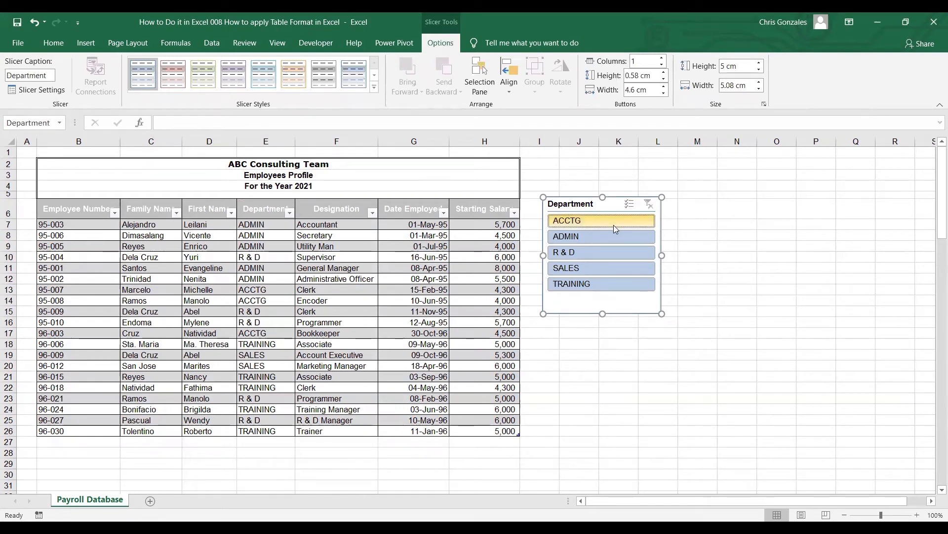
left_click(605, 221)
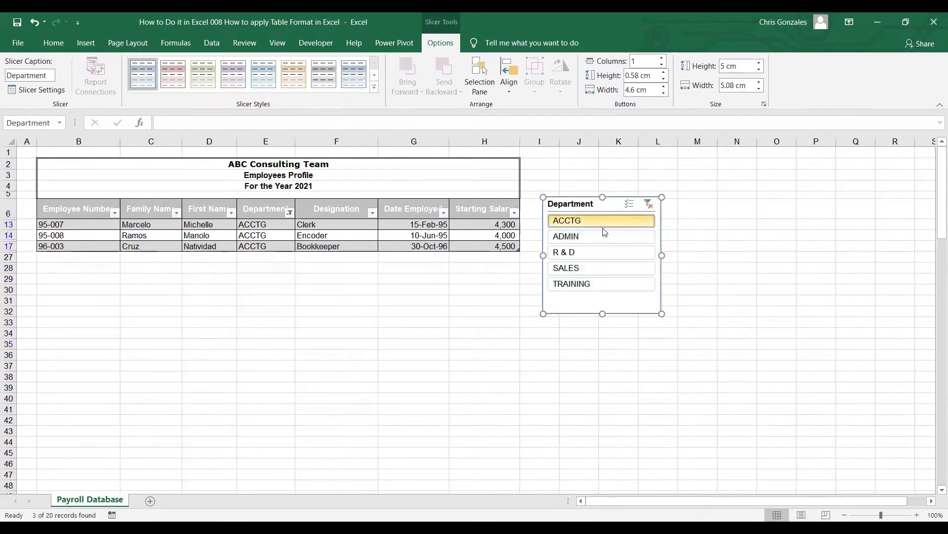
left_click(602, 252, "ctrl")
left_click(605, 282, "ctrl")
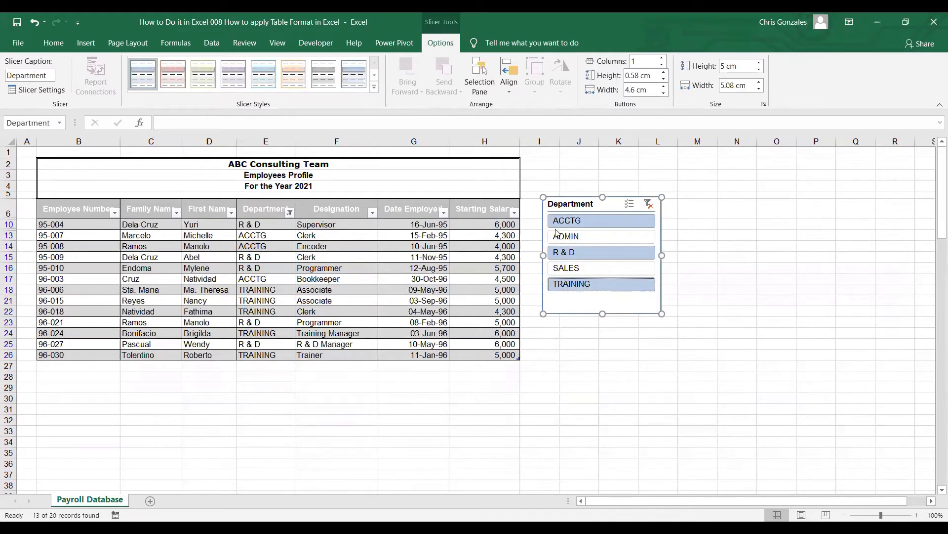
left_click(648, 204)
left_click(648, 204)
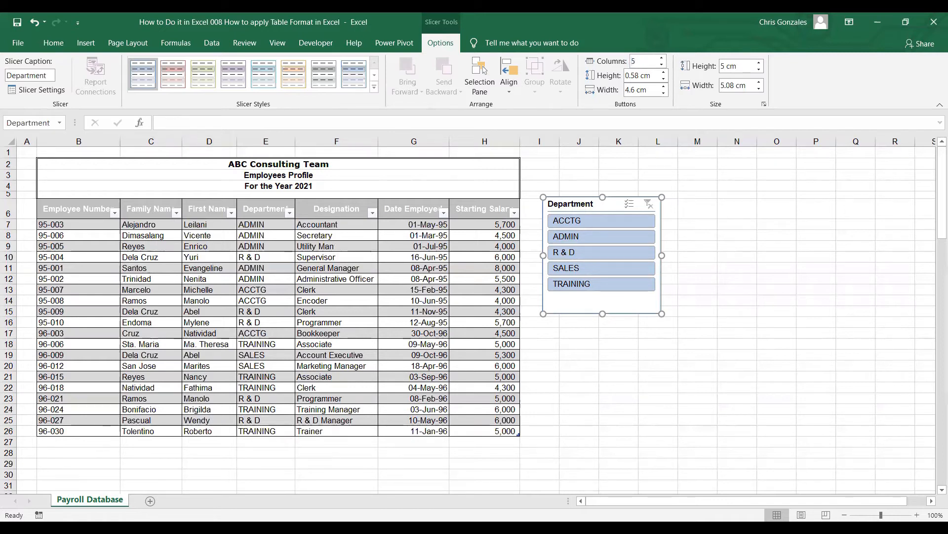
Step: Arrange the Department slicer's buttons in 5 columns and widen the slicer to about 12.95 cm
key("Return")
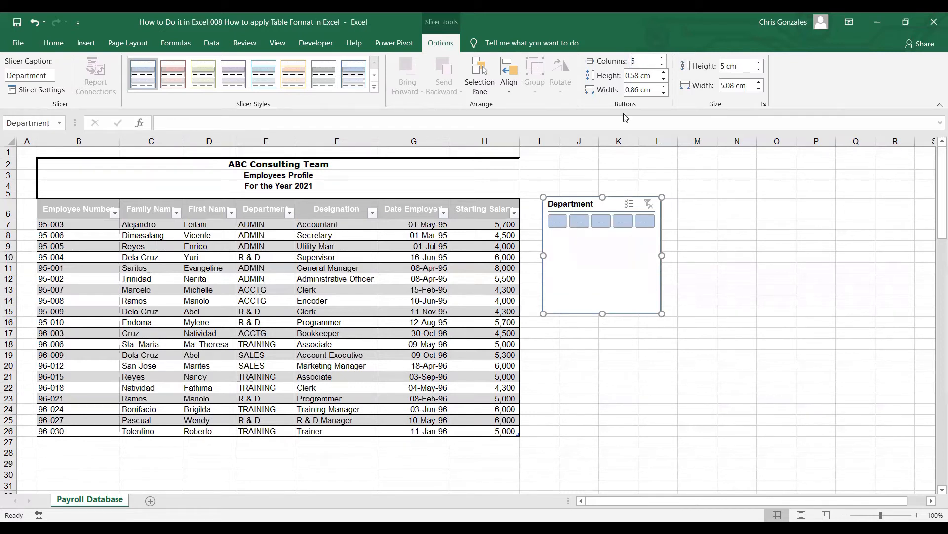
left_click_drag(662, 255, 846, 256)
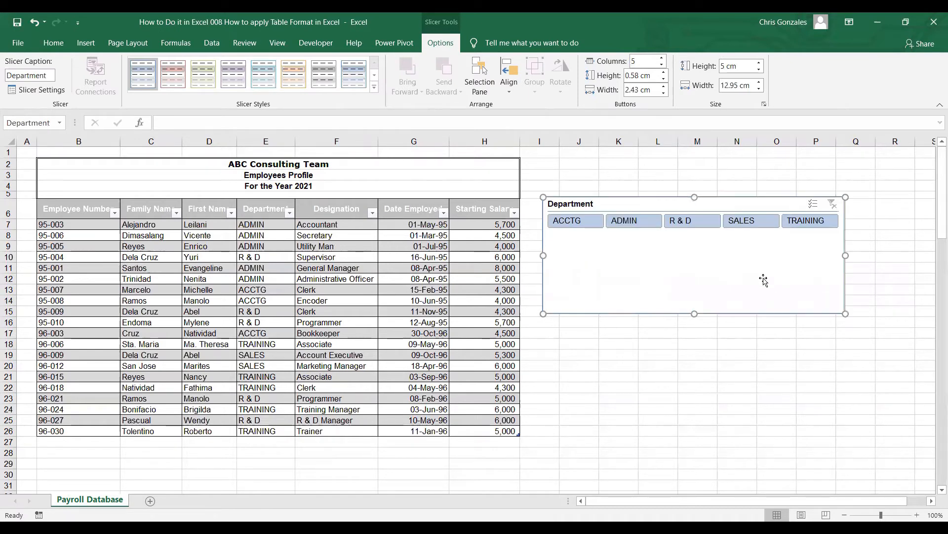
Step: Reduce the slicer's height to about 2.1 cm and move it directly below the table, aligned with column B
left_click_drag(694, 313, 193, 483)
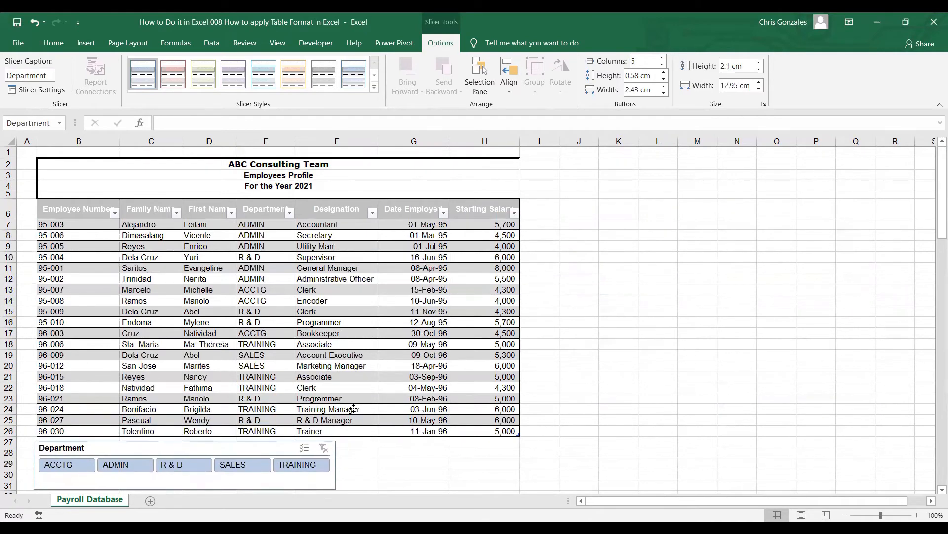
left_click_drag(353, 409, 353, 408)
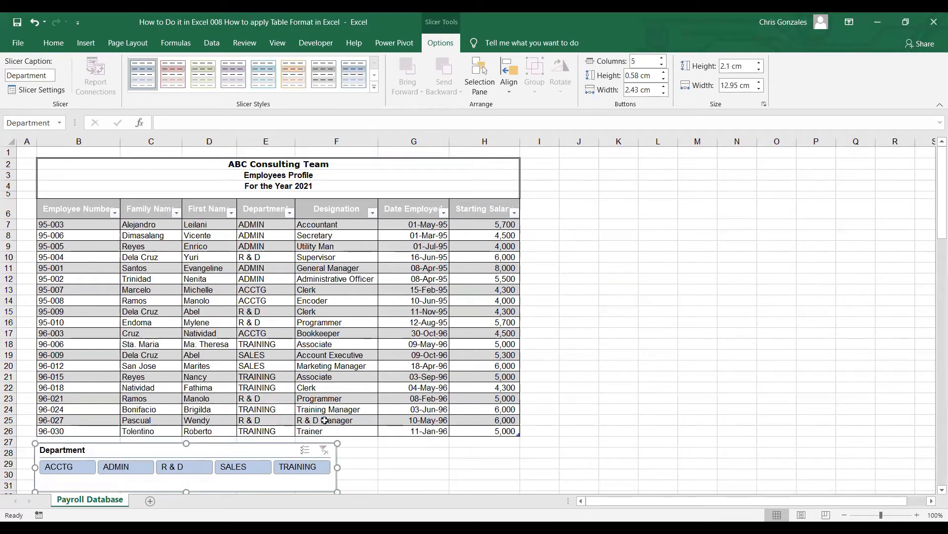
left_click(791, 332)
Step: Widen the Department slicer so that it spans the full width of the table through column H
scroll(739, 329, "down", 3)
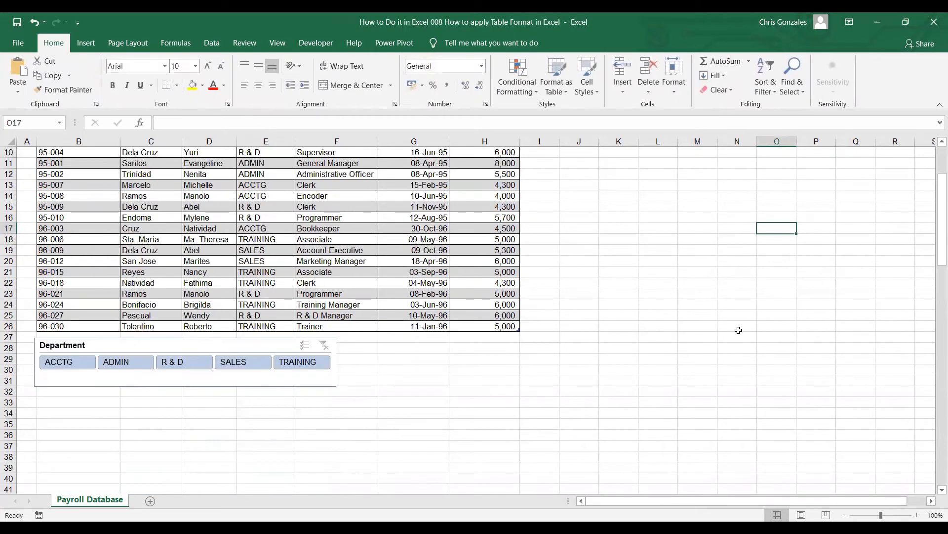
left_click(336, 374)
left_click_drag(337, 363, 521, 362)
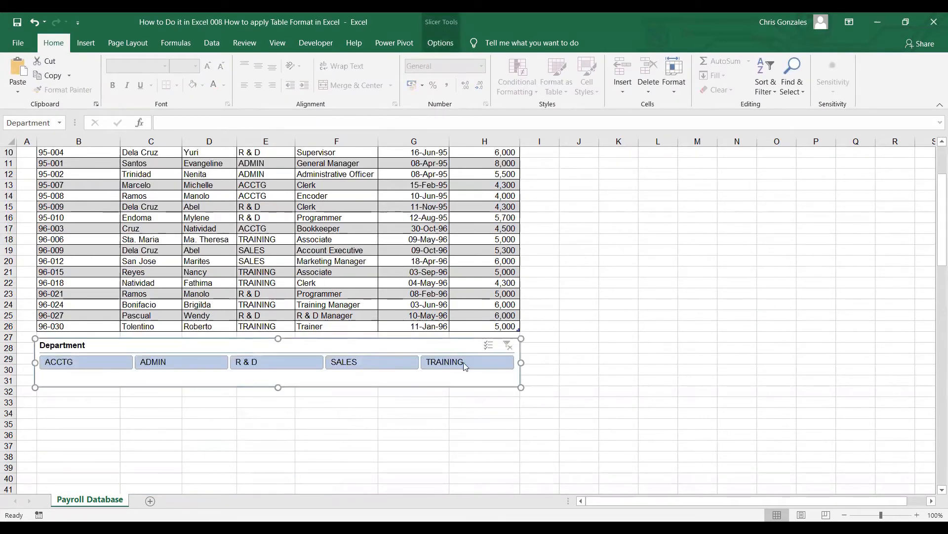
Step: Filter the table with the slicer by ACCTG, ADMIN, R & D, SALES and TRAINING in turn, ending on TRAINING
left_click(102, 362)
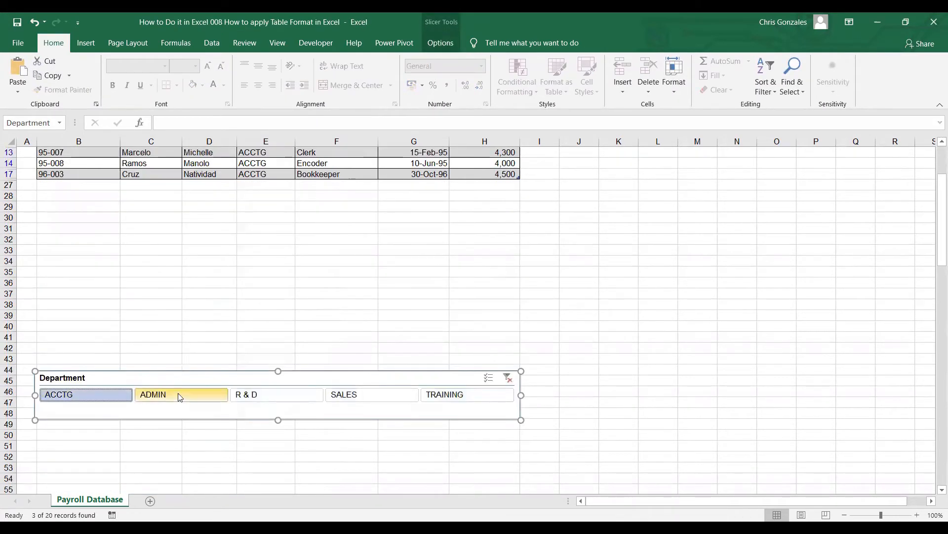
left_click(221, 393)
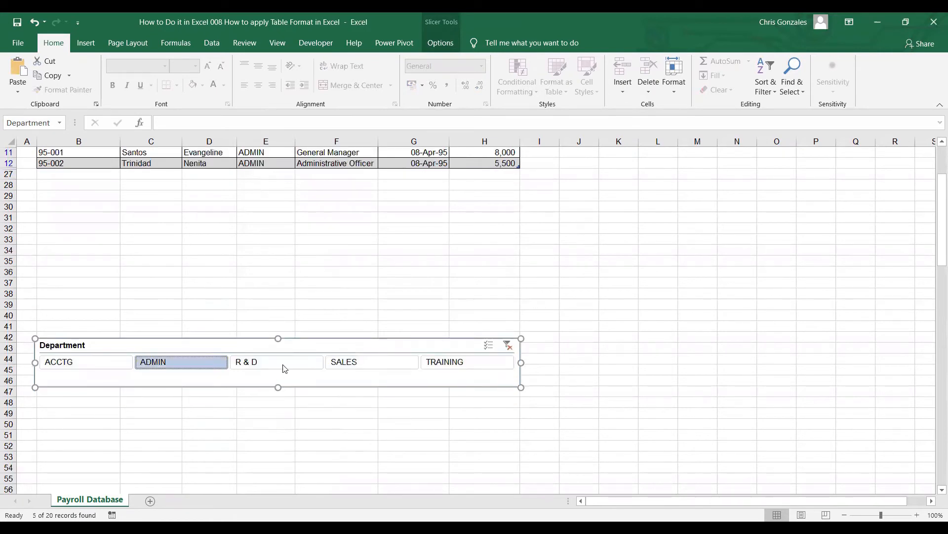
left_click(627, 256)
scroll(627, 256, "up", 2)
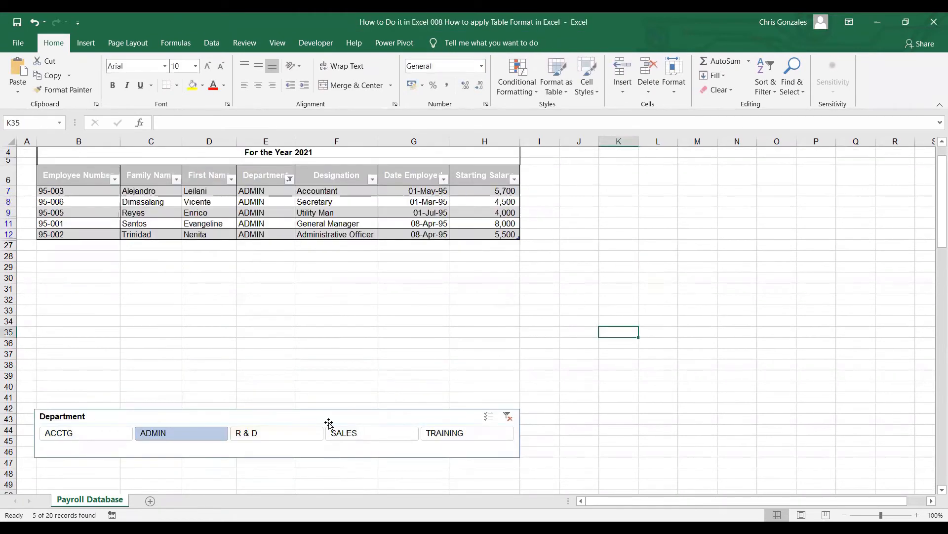
left_click(321, 433)
left_click(346, 433)
left_click(467, 433)
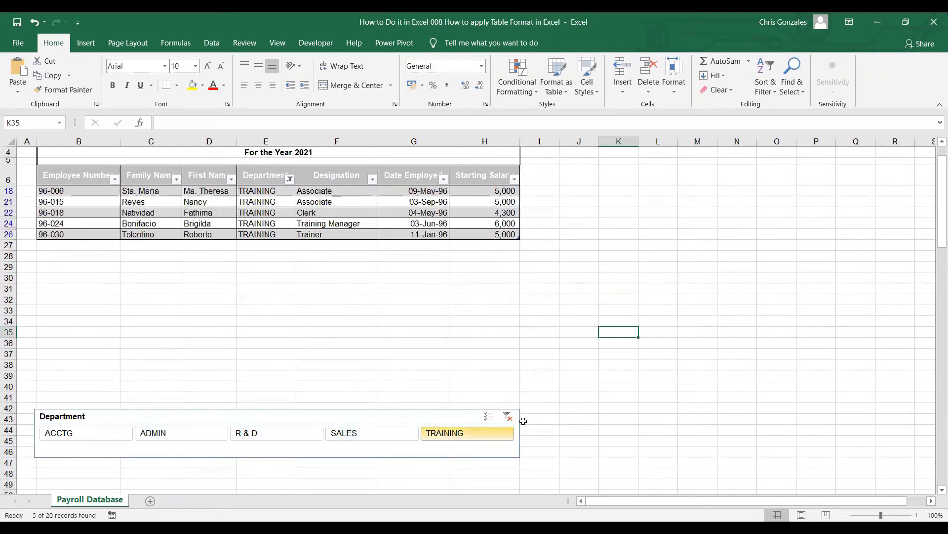
Step: Clear the Department slicer's filter and insert a second slicer for the table's Designation field
left_click(508, 417)
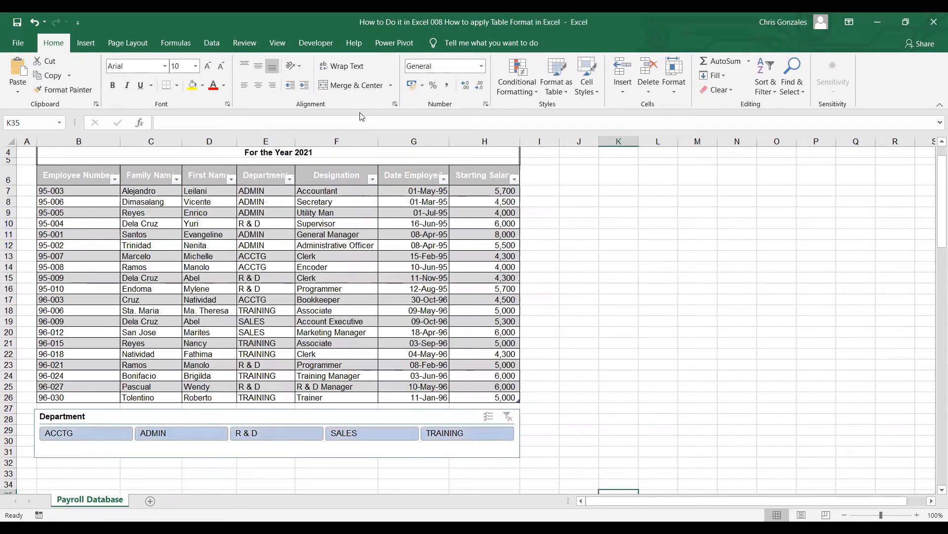
left_click(303, 211)
left_click(440, 43)
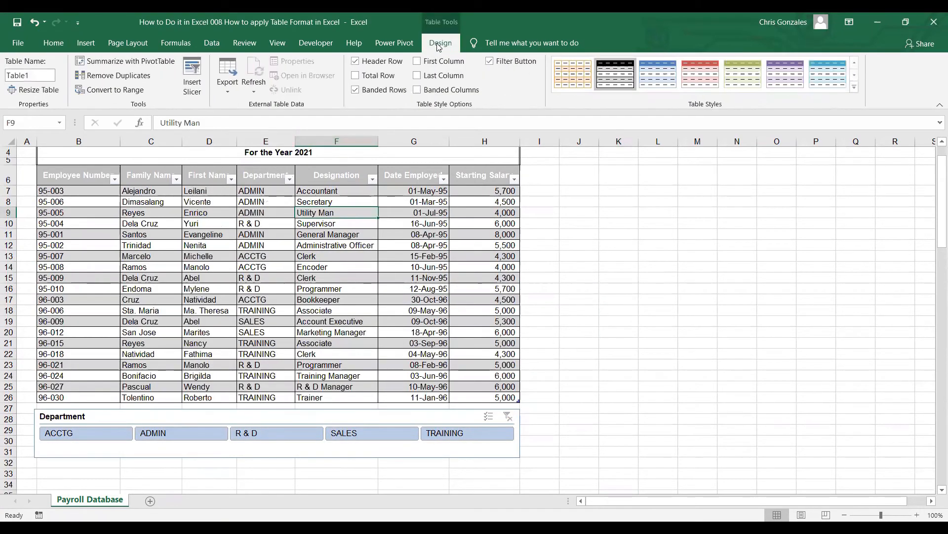
left_click(189, 91)
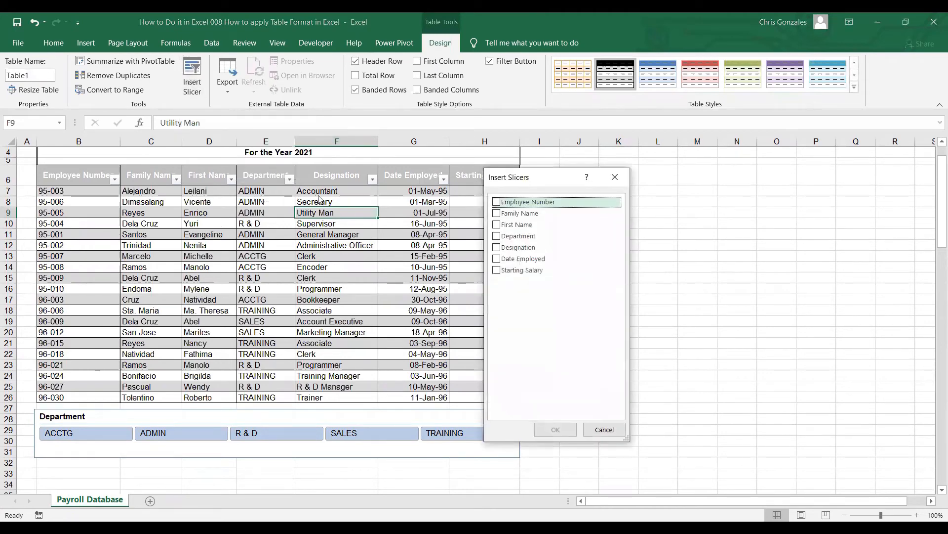
left_click(504, 251)
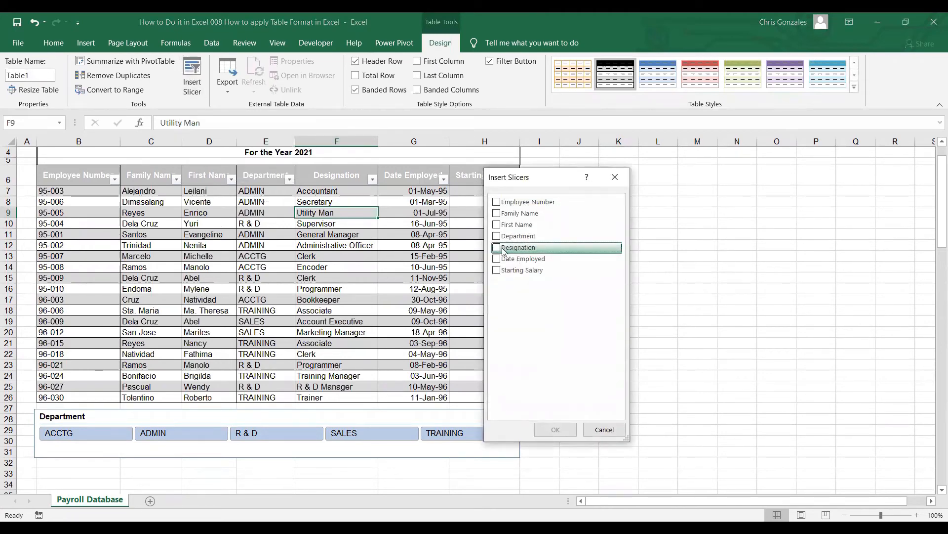
left_click(503, 249)
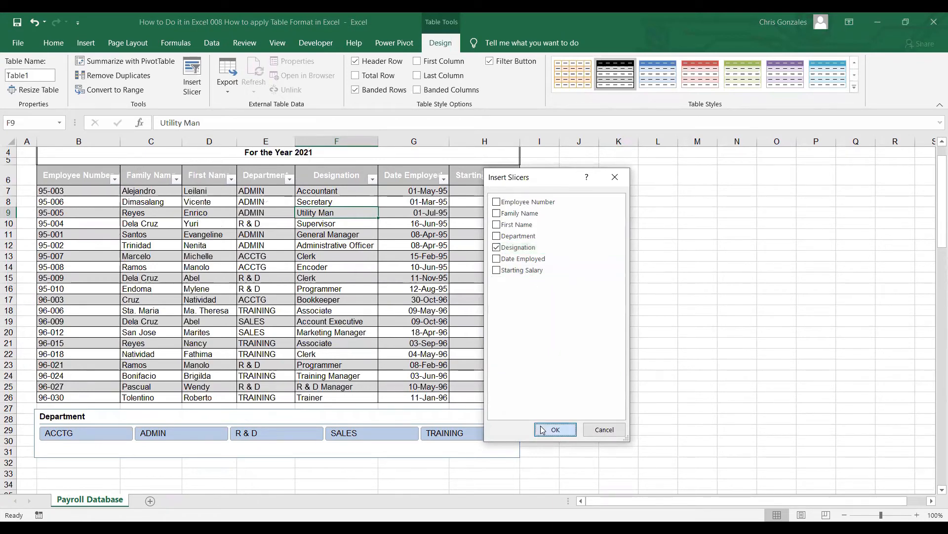
left_click(543, 429)
Step: Move the Designation slicer beside the table at column I and enlarge it to about 12.11 cm high and 5.46 cm wide
left_click_drag(521, 245, 583, 195)
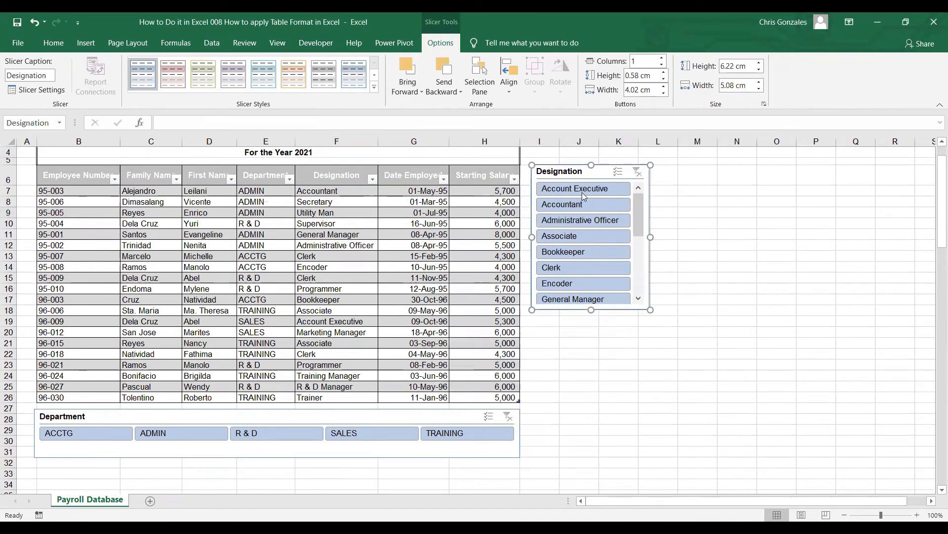
left_click_drag(650, 309, 660, 447)
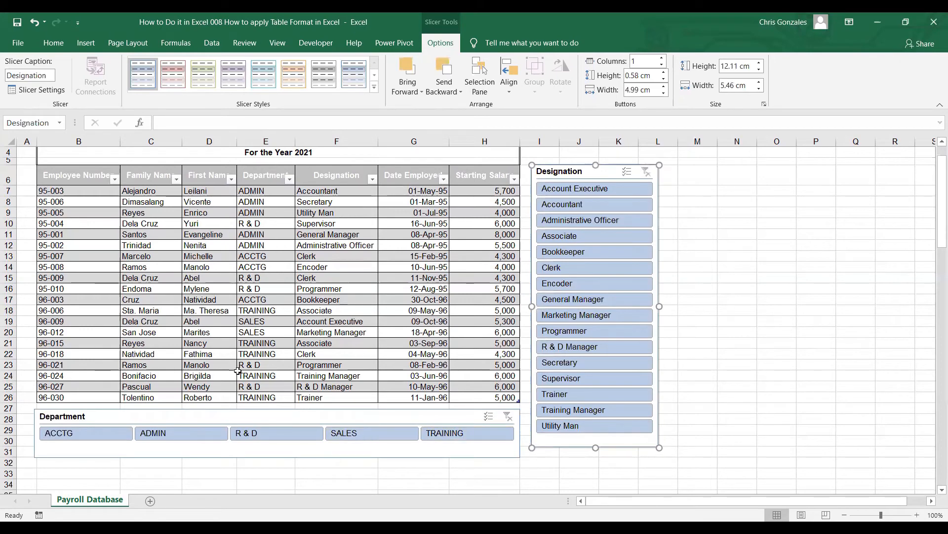
Step: Examine the table's design tools, including Convert to Range, selecting the table range B6:H26 and its Employee Number header cell
left_click(223, 193)
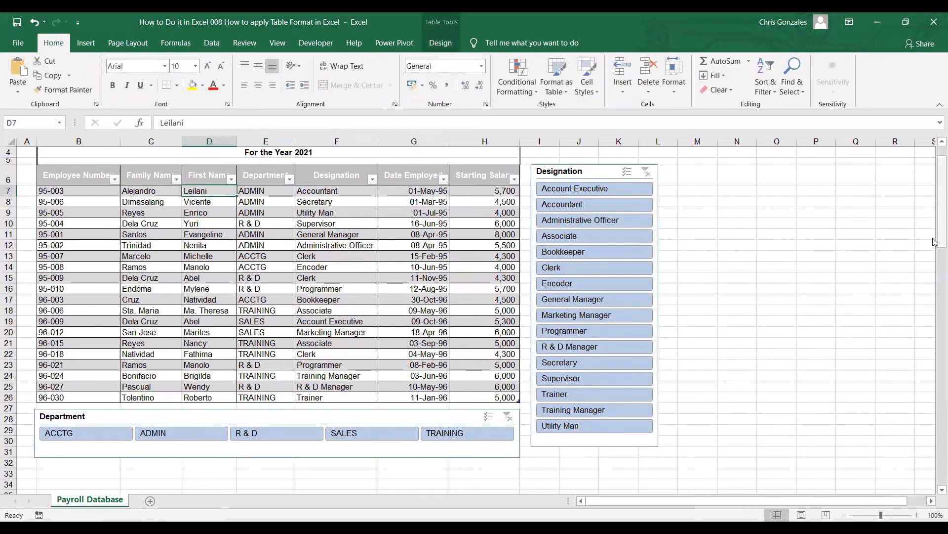
scroll(377, 186, "up", 1)
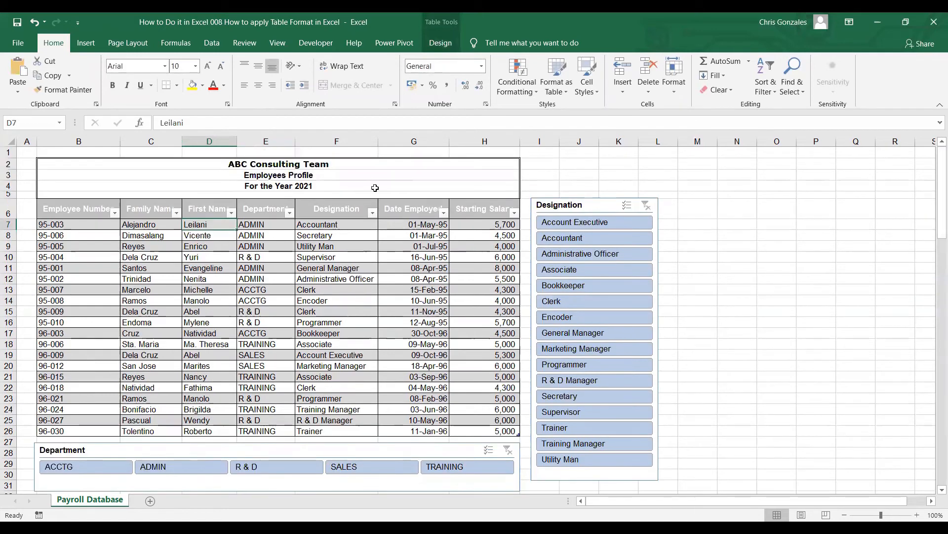
left_click(441, 45)
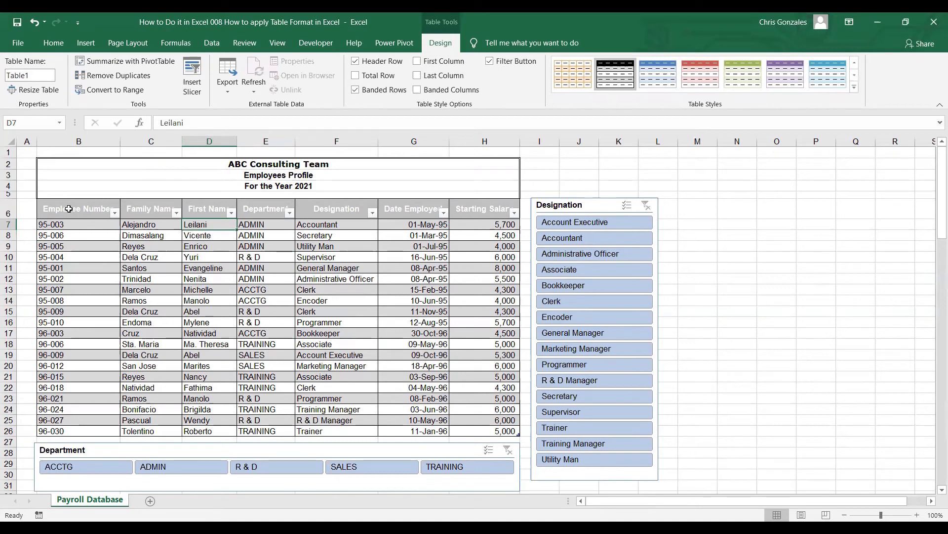
left_click_drag(69, 209, 484, 422)
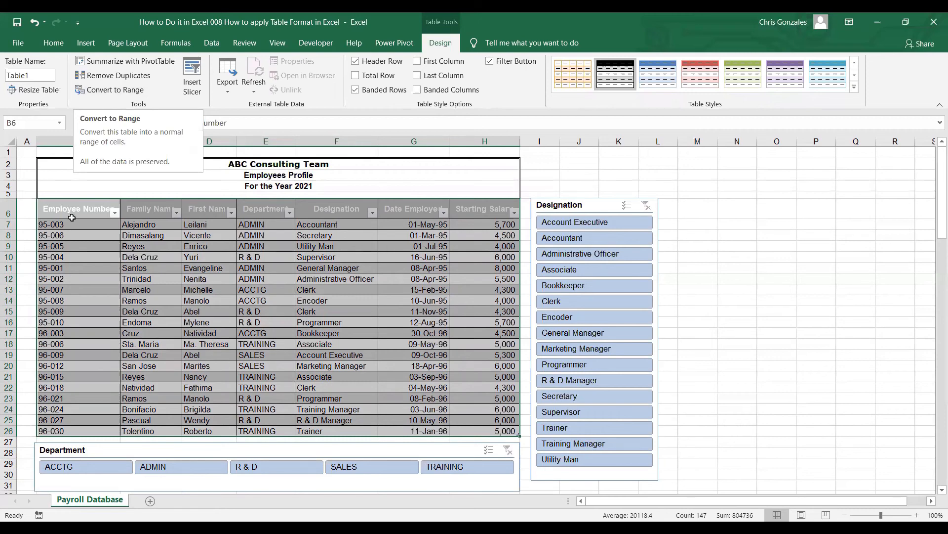
left_click(72, 210)
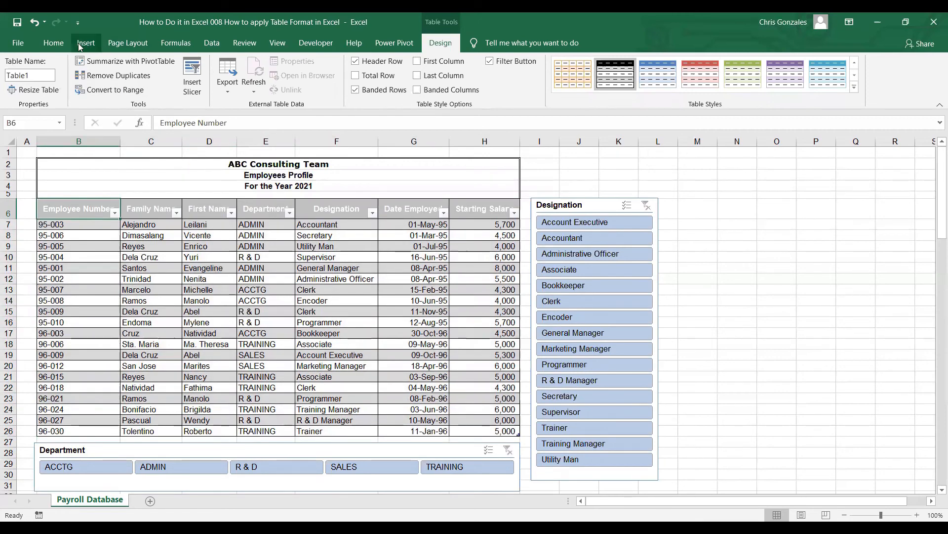